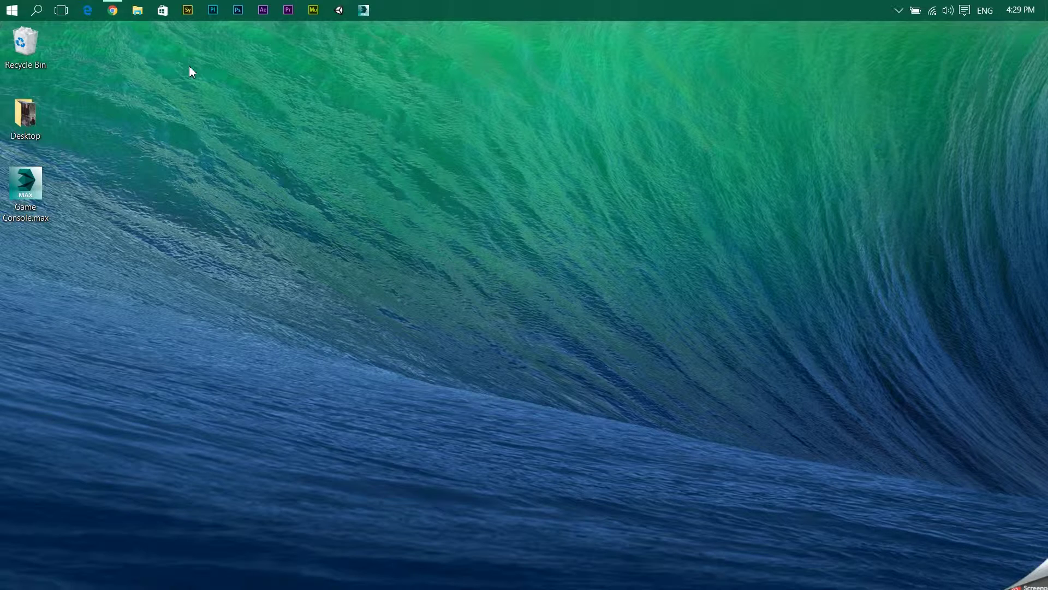
# Launch Premiere Pro CC 2015 from the Windows taskbar.
pyautogui.click(288, 10)
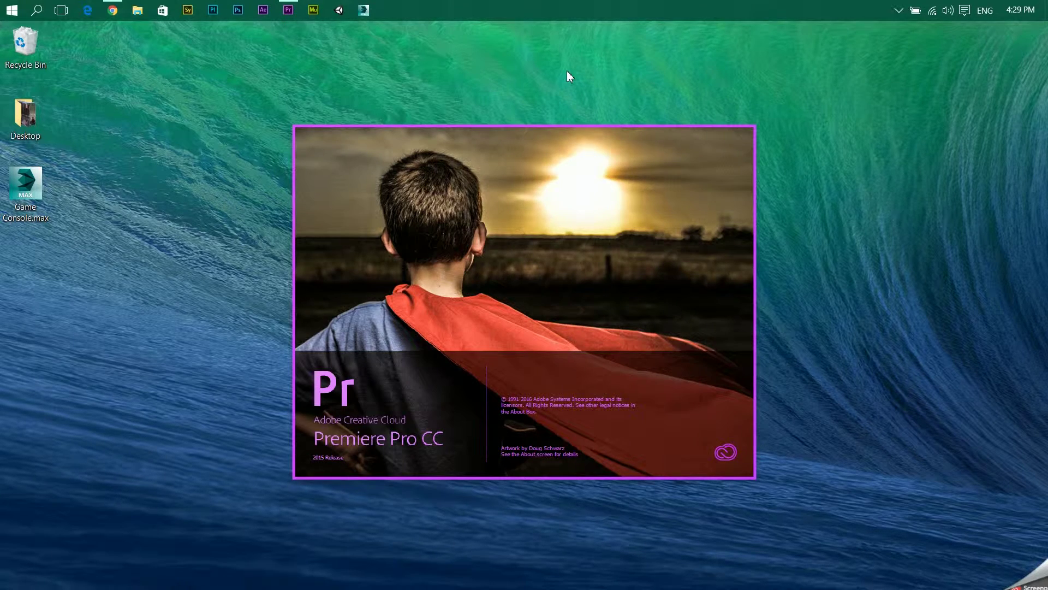
# Bring the Chrome window with the YouTube channel's Premiere Pro tutorials to the front.
pyautogui.click(113, 10)
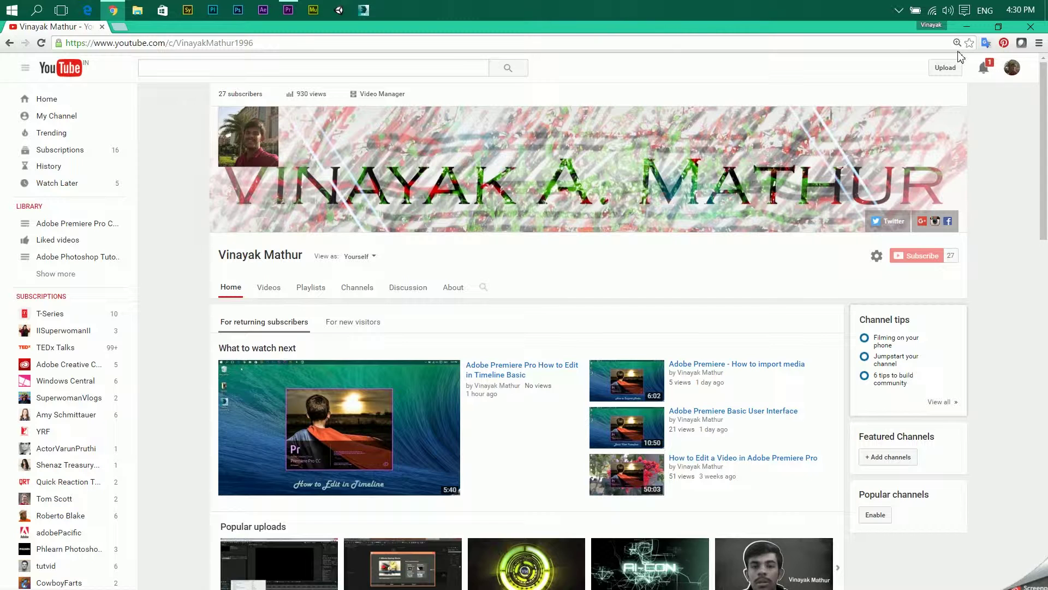
# Minimize Chrome and open the recent Tutorial project in Premiere Pro.
pyautogui.click(966, 27)
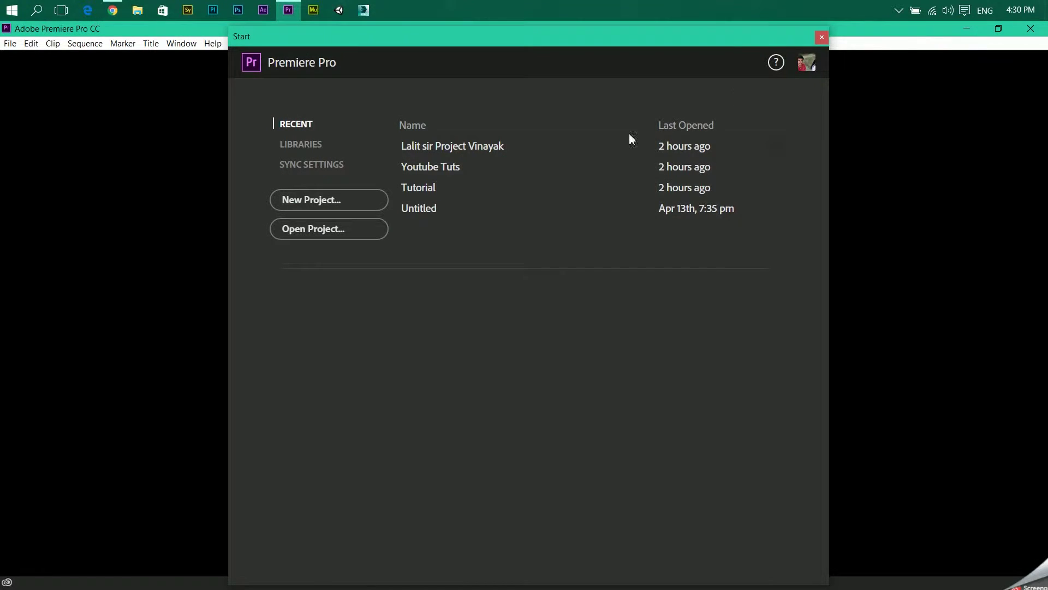
pyautogui.click(444, 197)
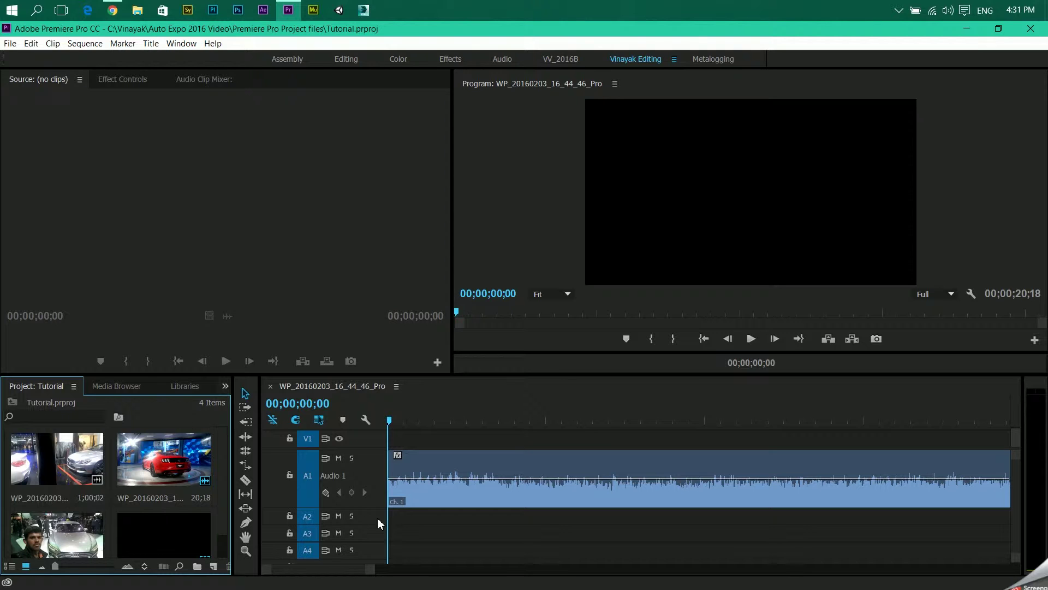
# Delete all existing items from the Tutorial project's Project panel.
pyautogui.click(39, 486)
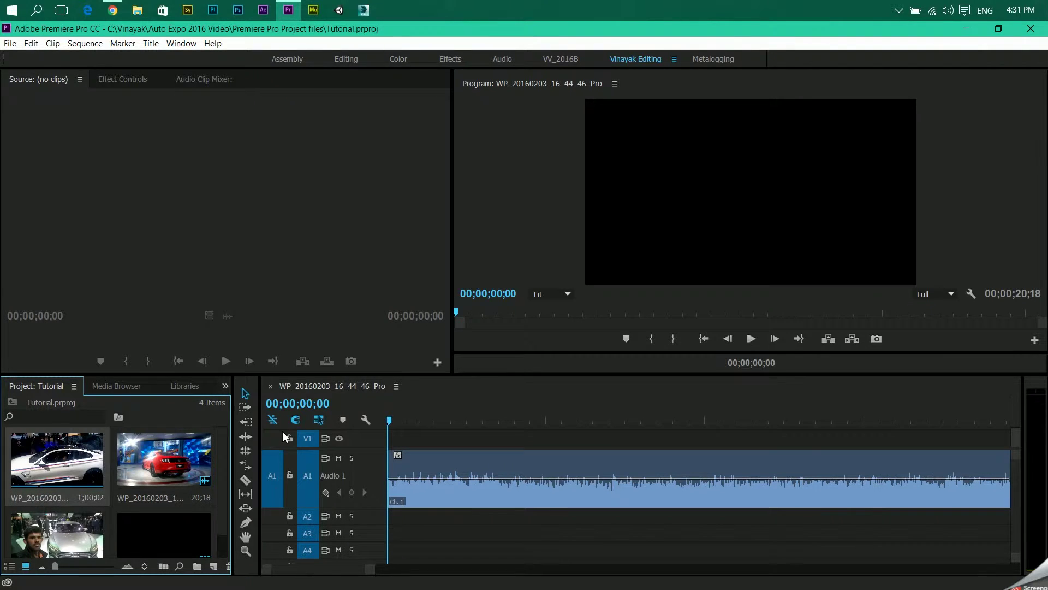
pyautogui.hotkey('ctrl', 'a')
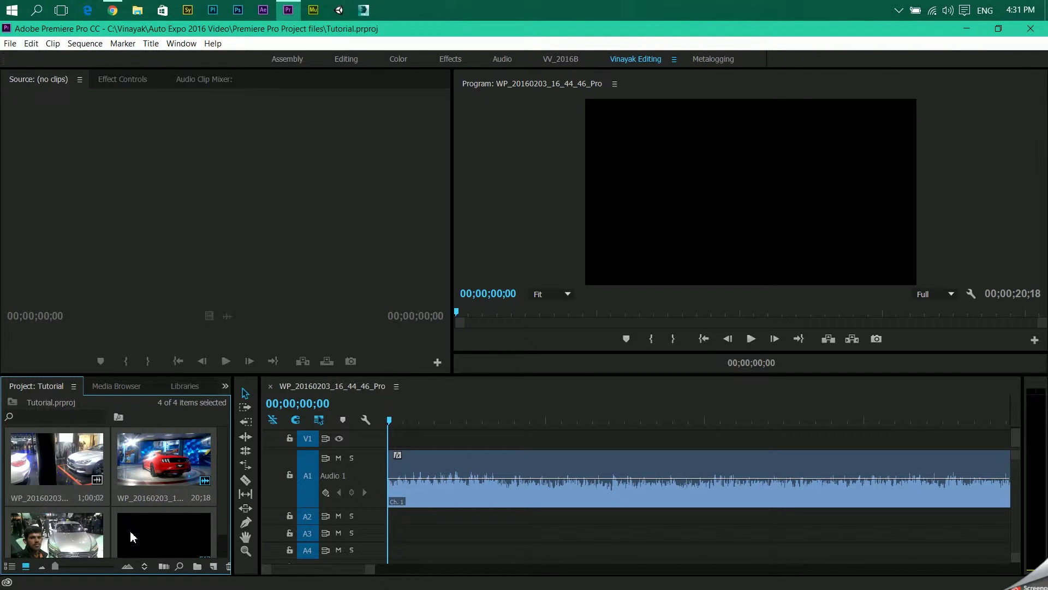
pyautogui.press('Delete')
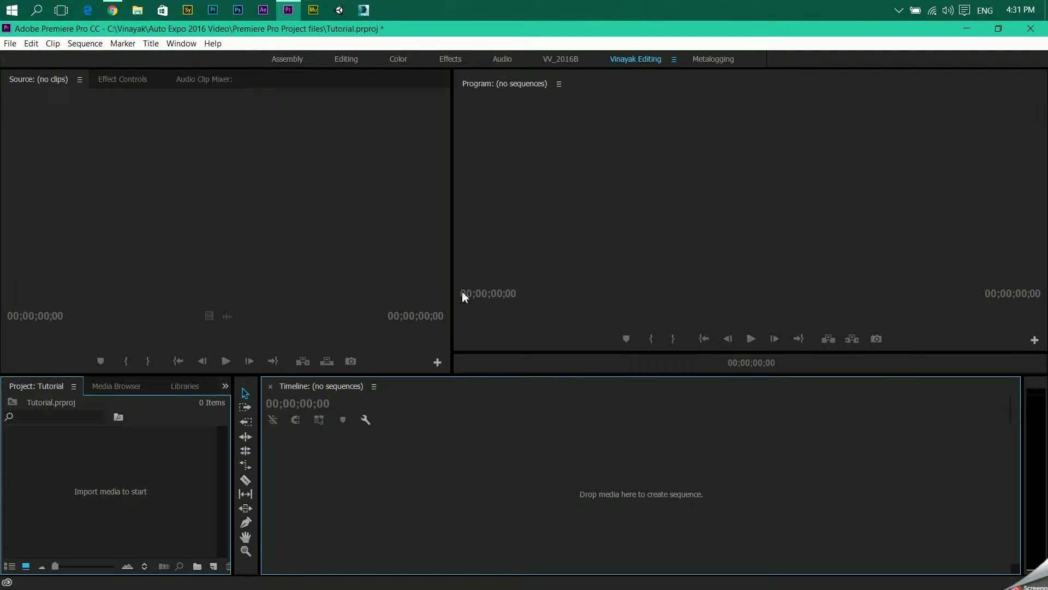
# Import dialogues.mp3 and Music.mp3 from the Desktop's Raw Files folder.
pyautogui.moveTo(340, 375); pyautogui.dragTo(344, 328)
pyautogui.doubleClick(46, 427)
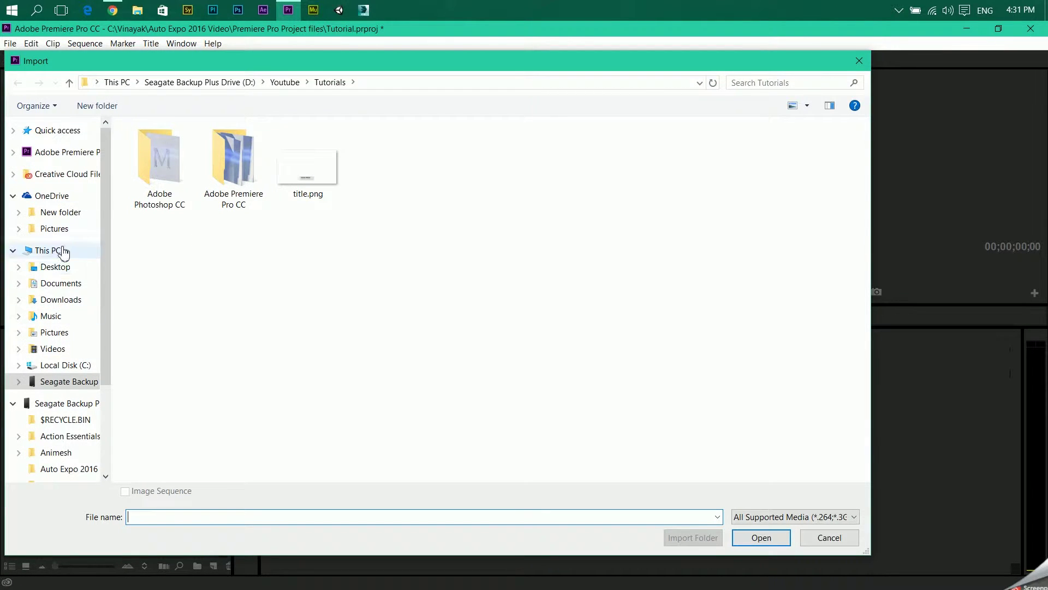
pyautogui.click(60, 266)
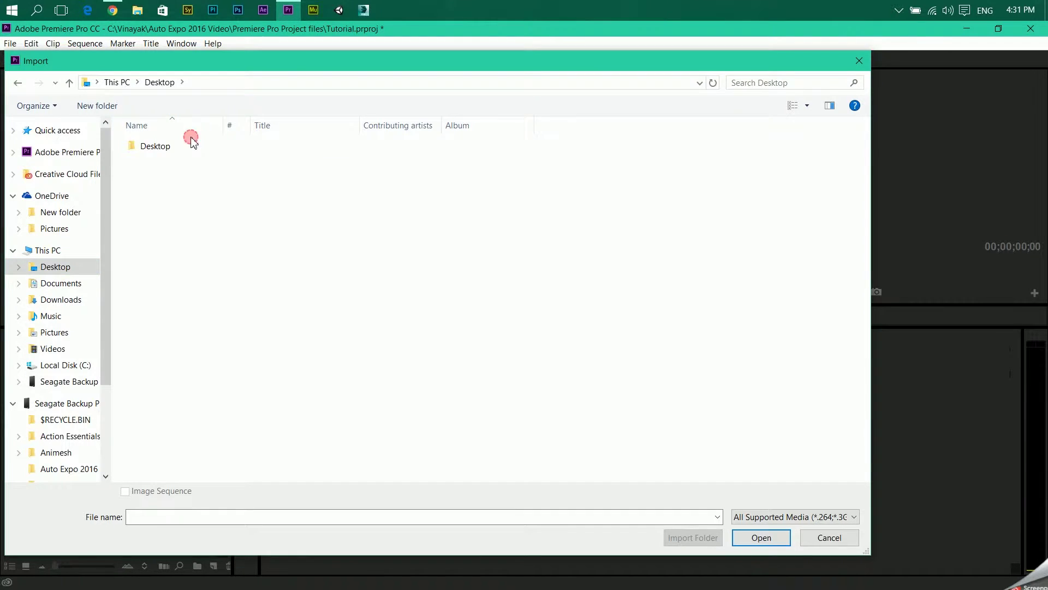
pyautogui.doubleClick(192, 143)
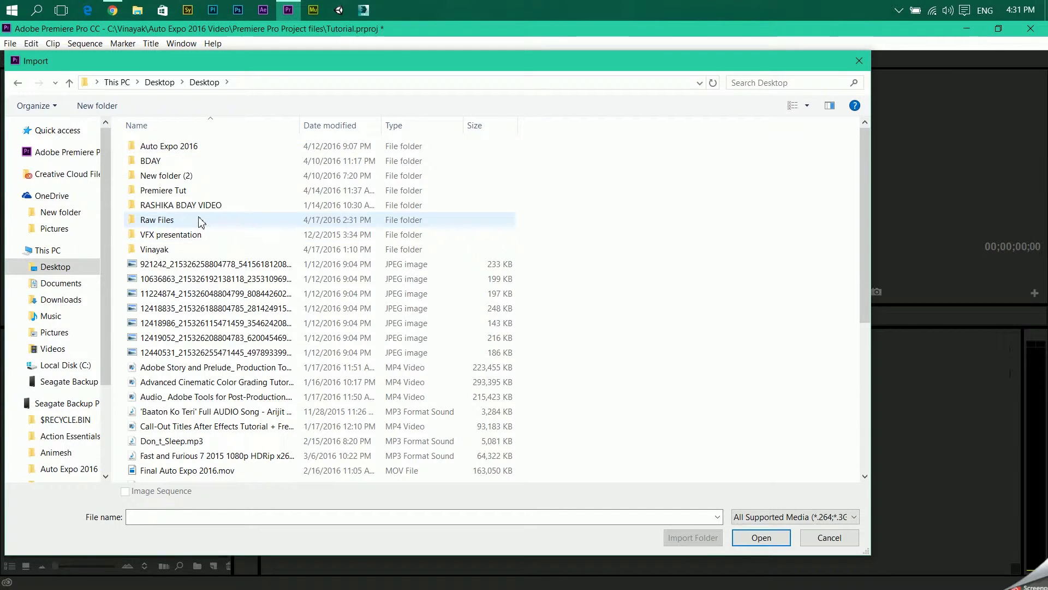
pyautogui.doubleClick(197, 219)
pyautogui.moveTo(186, 136); pyautogui.dragTo(204, 219)
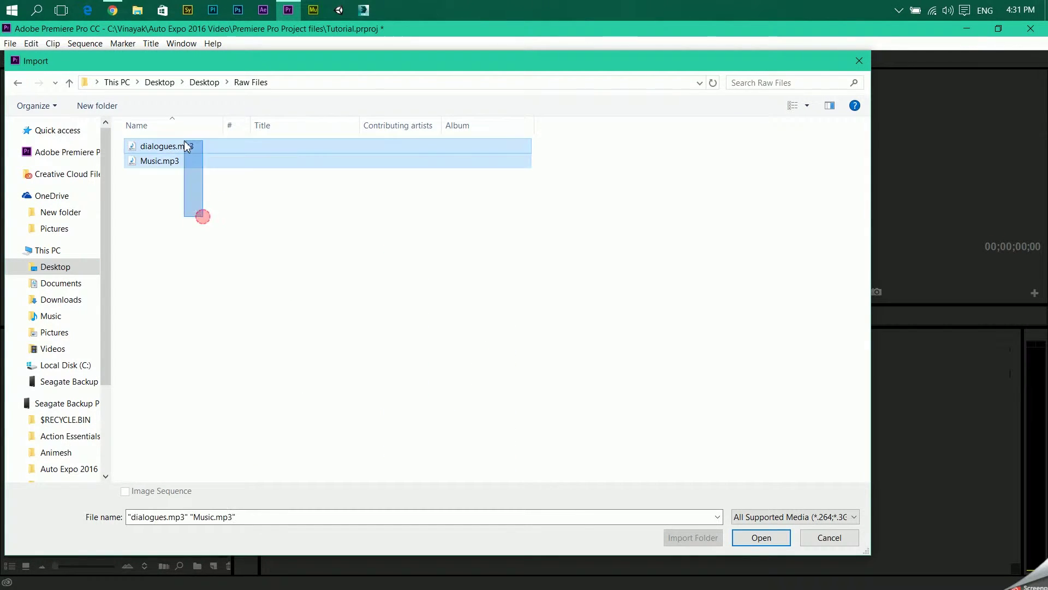
pyautogui.click(762, 537)
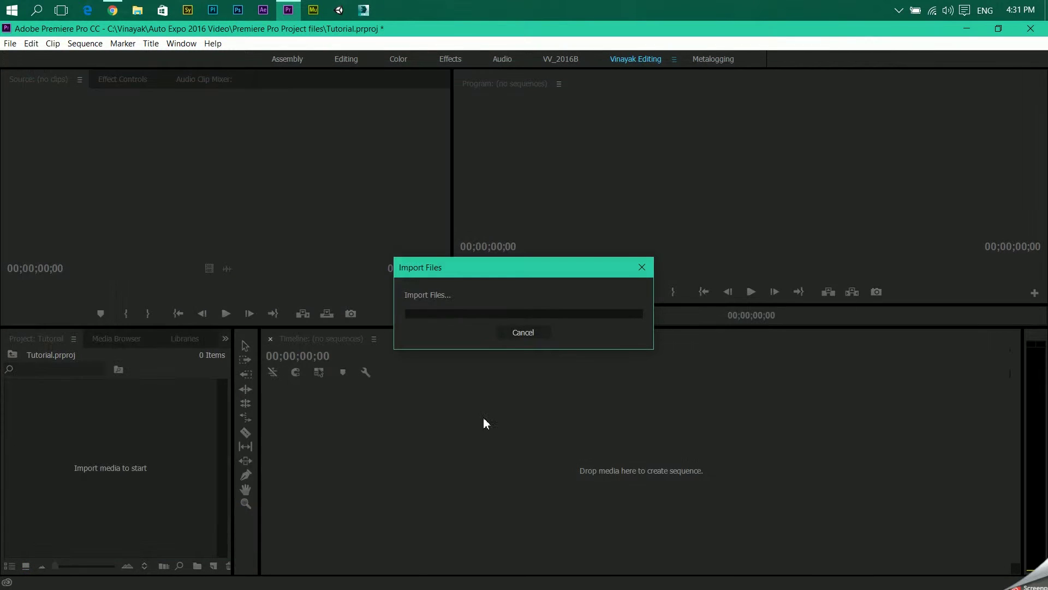
# Build a Music sequence with Music.mp3 on A1 and dialogues.mp3 on A2, both starting at zero.
pyautogui.click(95, 484)
pyautogui.click(53, 415)
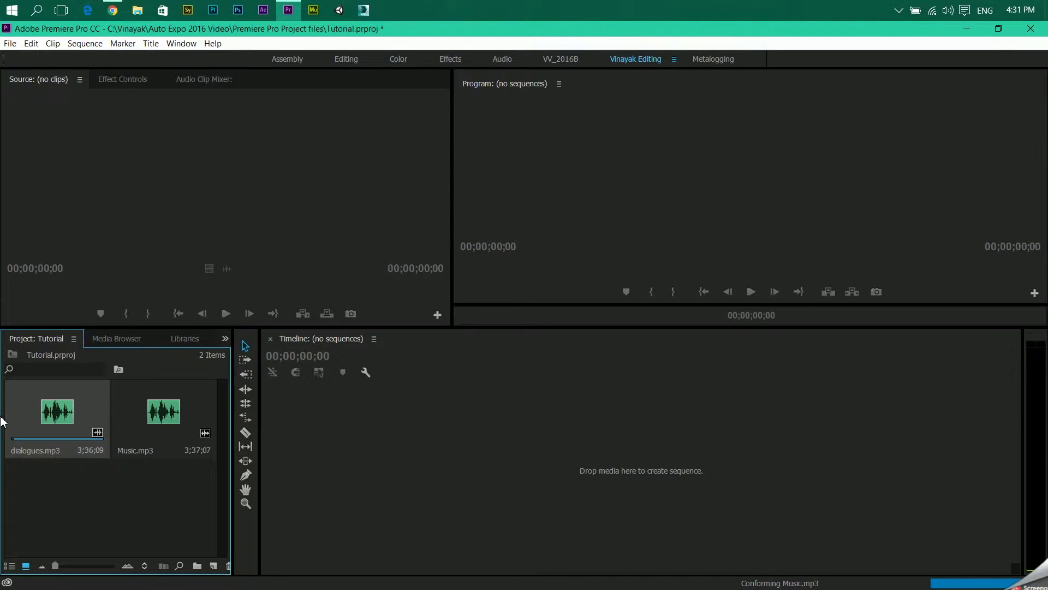
pyautogui.click(182, 432)
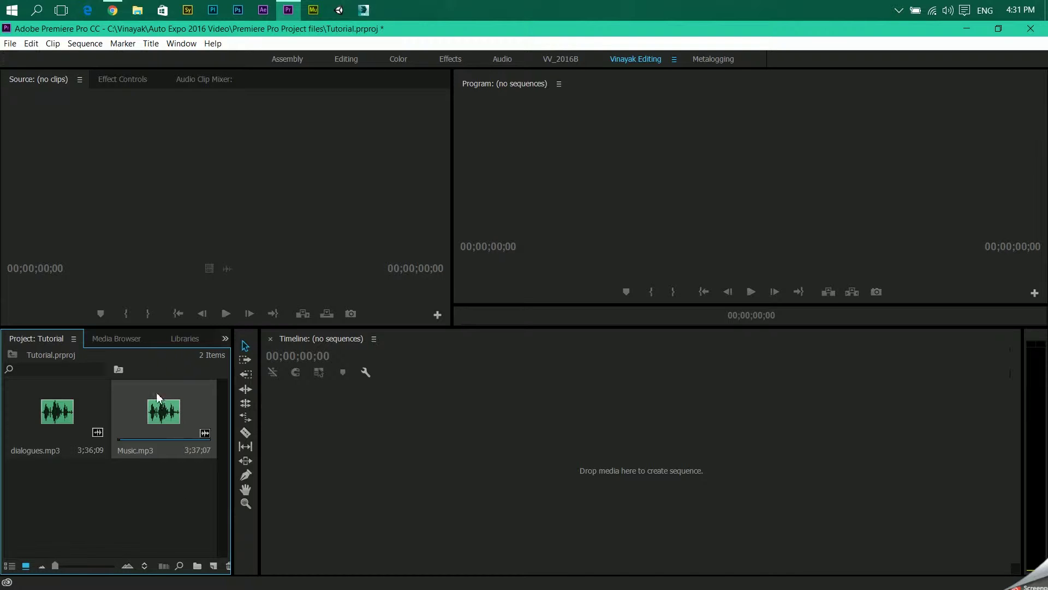
pyautogui.moveTo(121, 412); pyautogui.dragTo(303, 469)
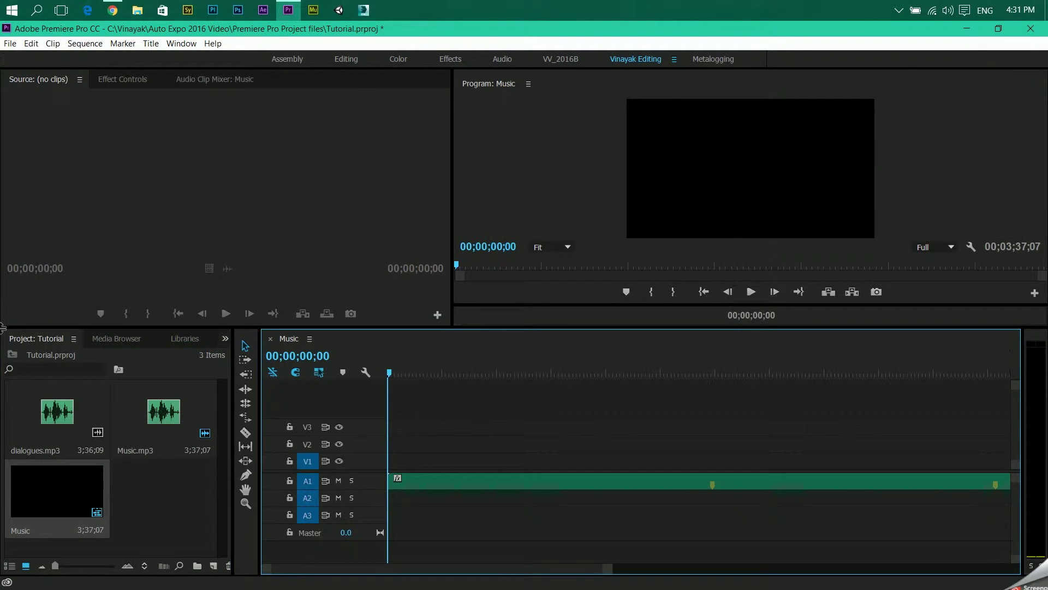
pyautogui.moveTo(73, 430); pyautogui.dragTo(409, 506)
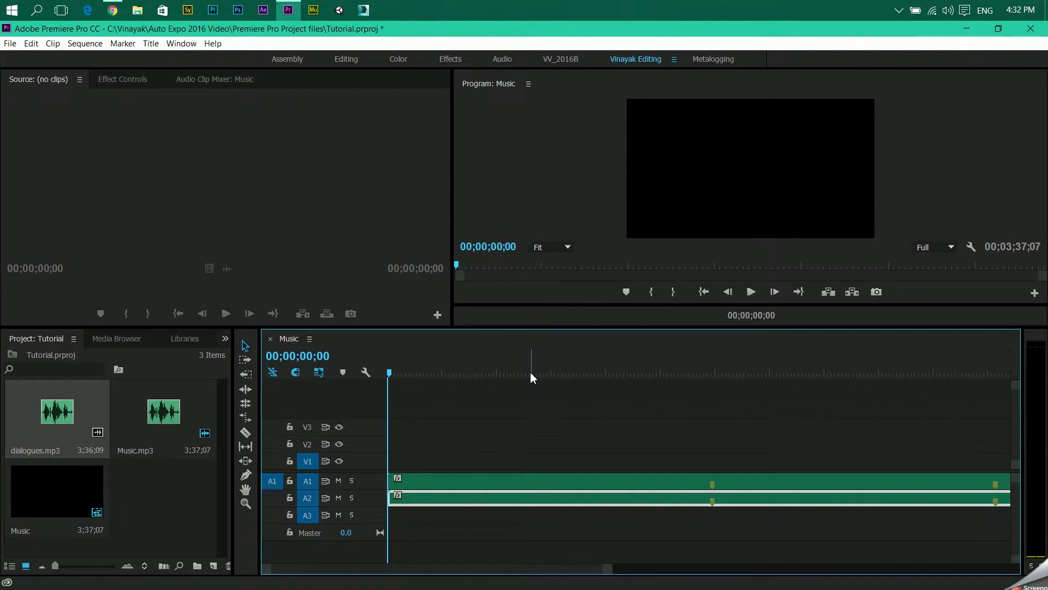
# Play back the stacked dialogue and music, rewind to the start, and save the project.
pyautogui.press('XF86AudioRaiseVolume')
pyautogui.press('space')
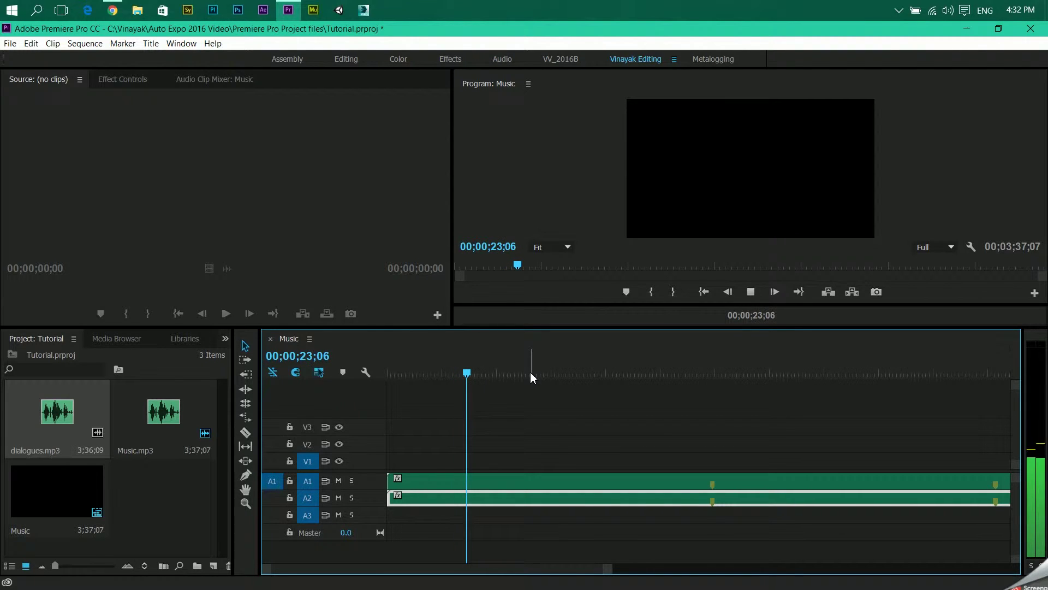
pyautogui.press('space')
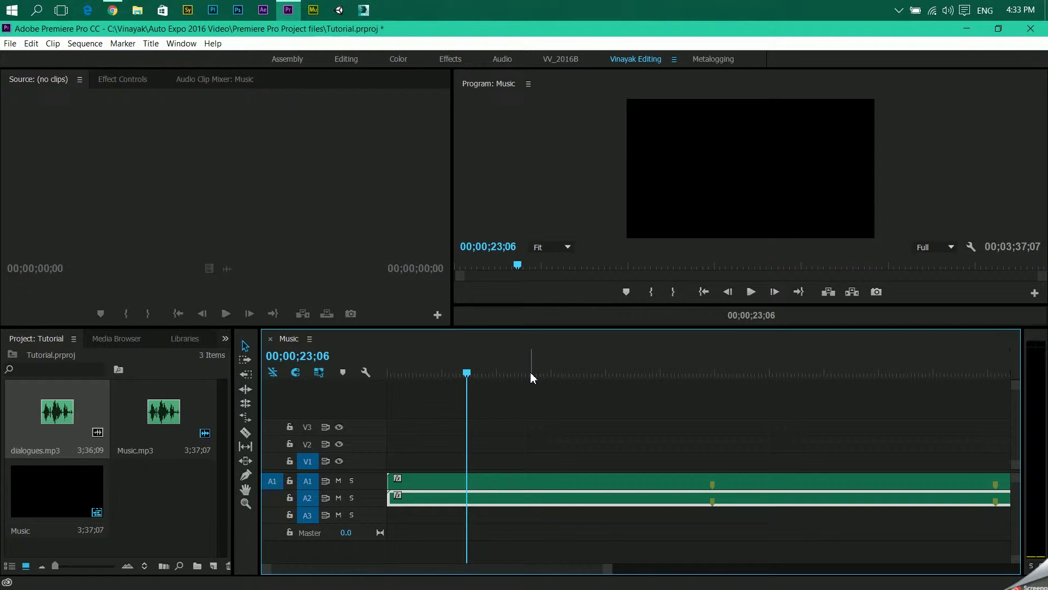
pyautogui.click(428, 434)
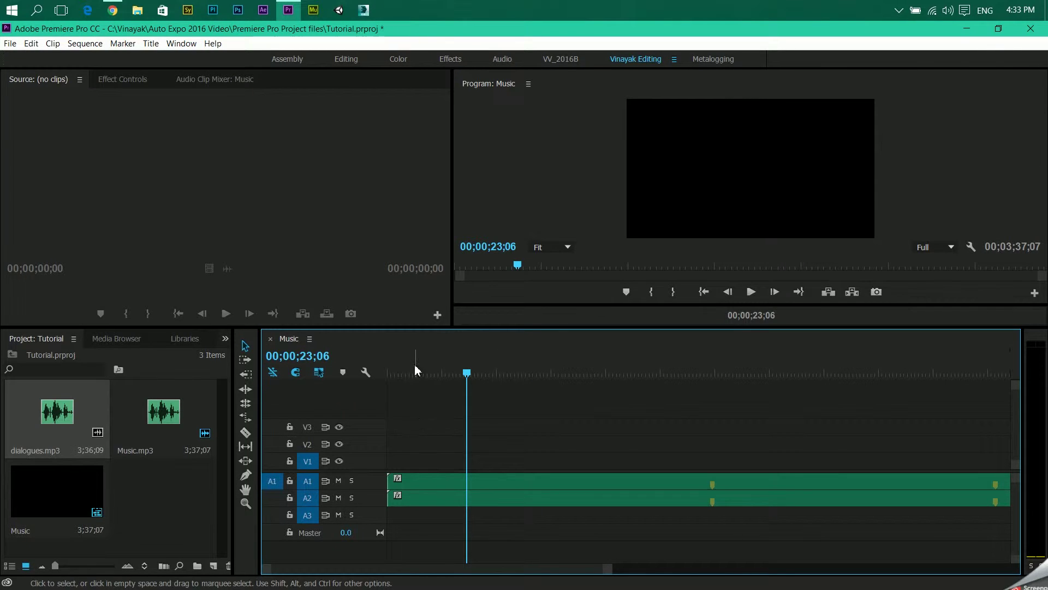
pyautogui.press('Home')
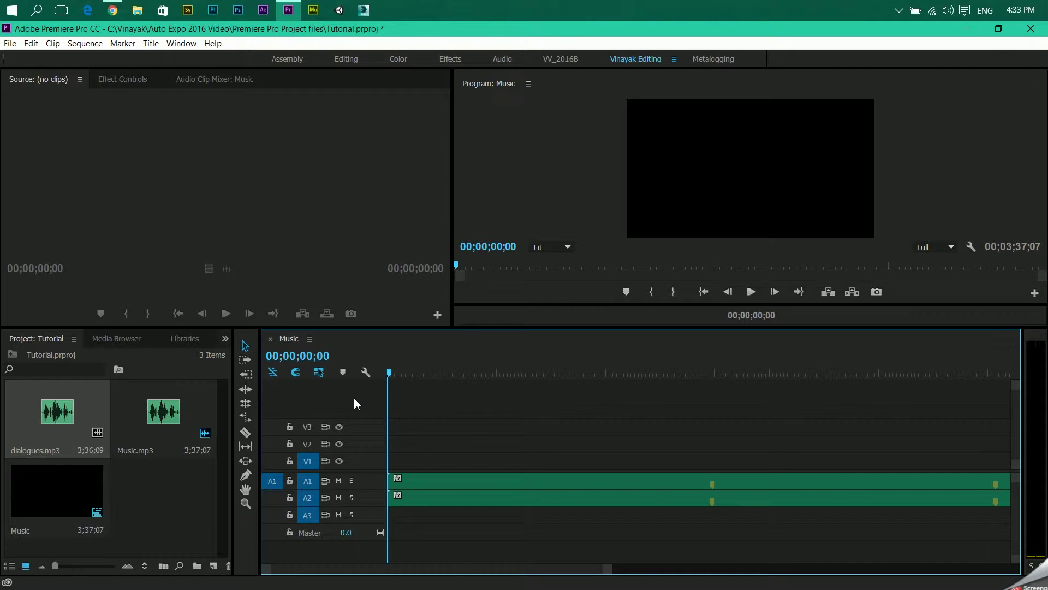
pyautogui.hotkey('ctrl', 's')
pyautogui.hotkey('ctrl', 's')
# Set the sequence export to MP3 format, saving as Music.mp3 on the Desktop.
pyautogui.click(298, 371)
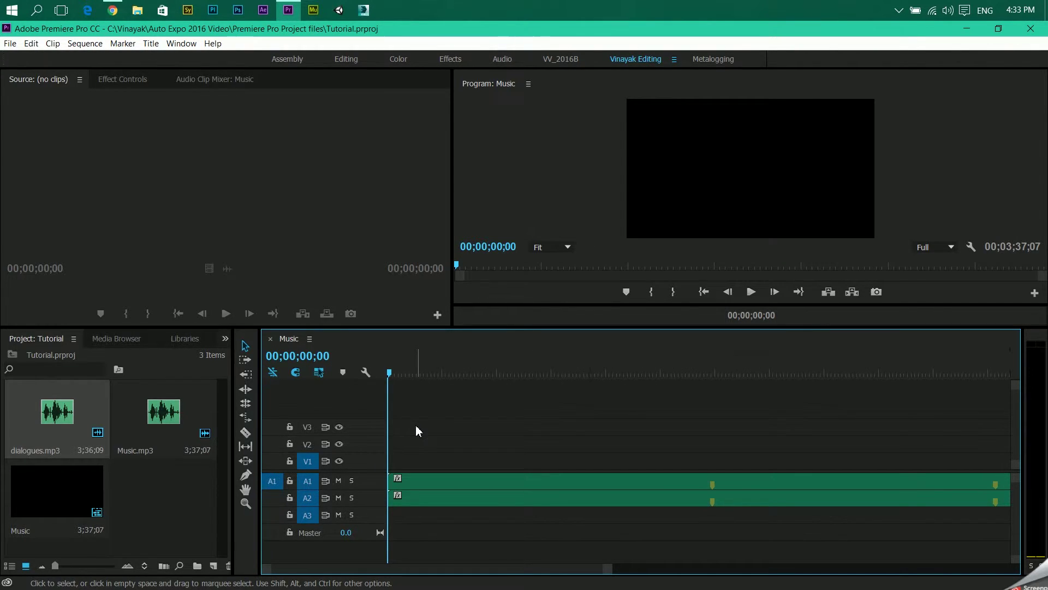
pyautogui.hotkey('ctrl', 'm')
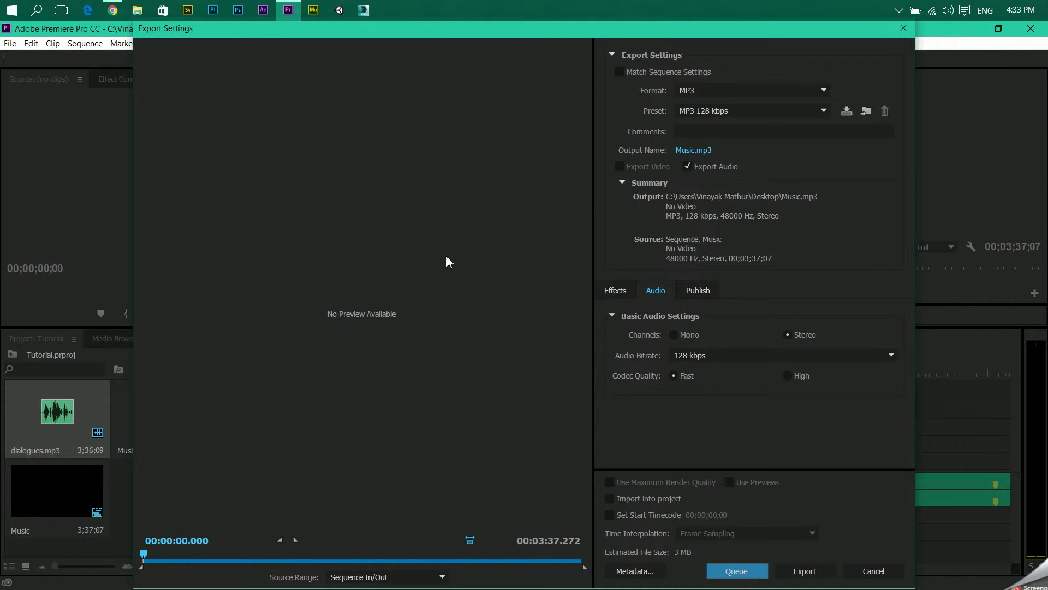
pyautogui.click(721, 91)
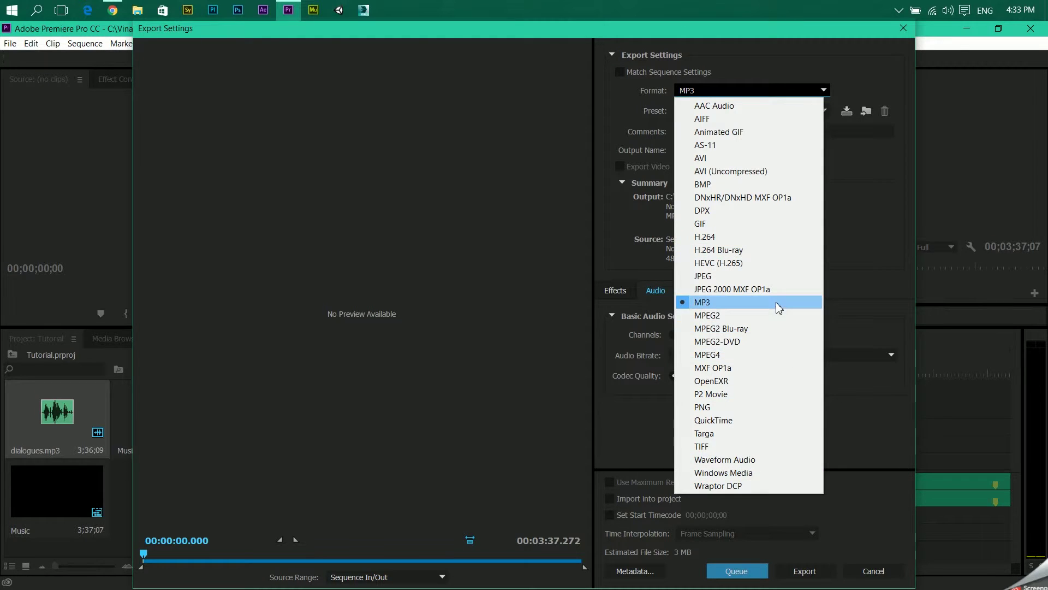
pyautogui.click(710, 303)
pyautogui.click(696, 148)
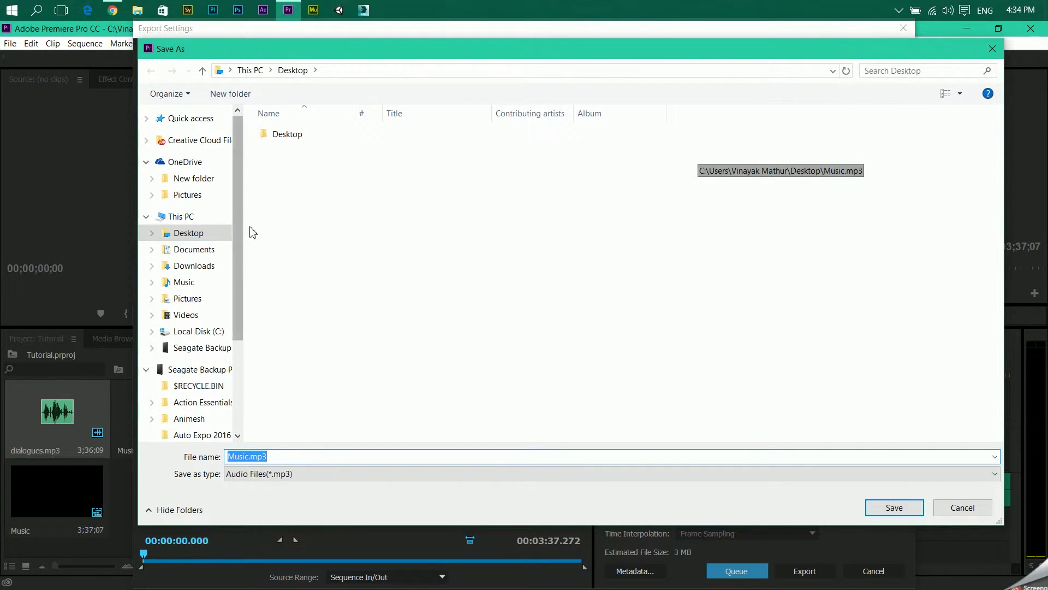
pyautogui.click(898, 509)
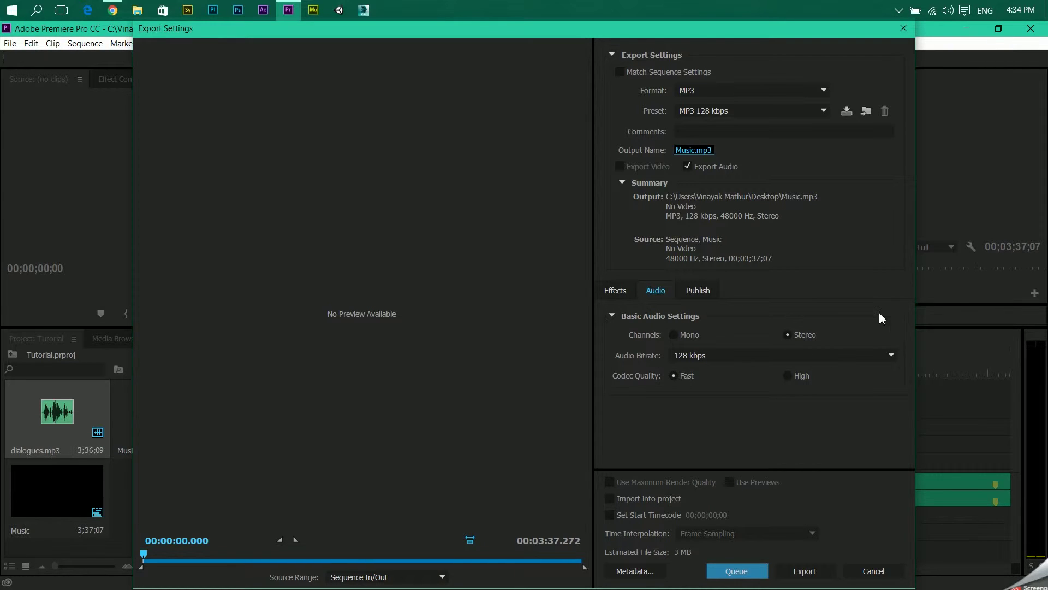
# Keep the export's audio bitrate at 128 kbps with stereo channels.
pyautogui.click(810, 357)
pyautogui.click(810, 356)
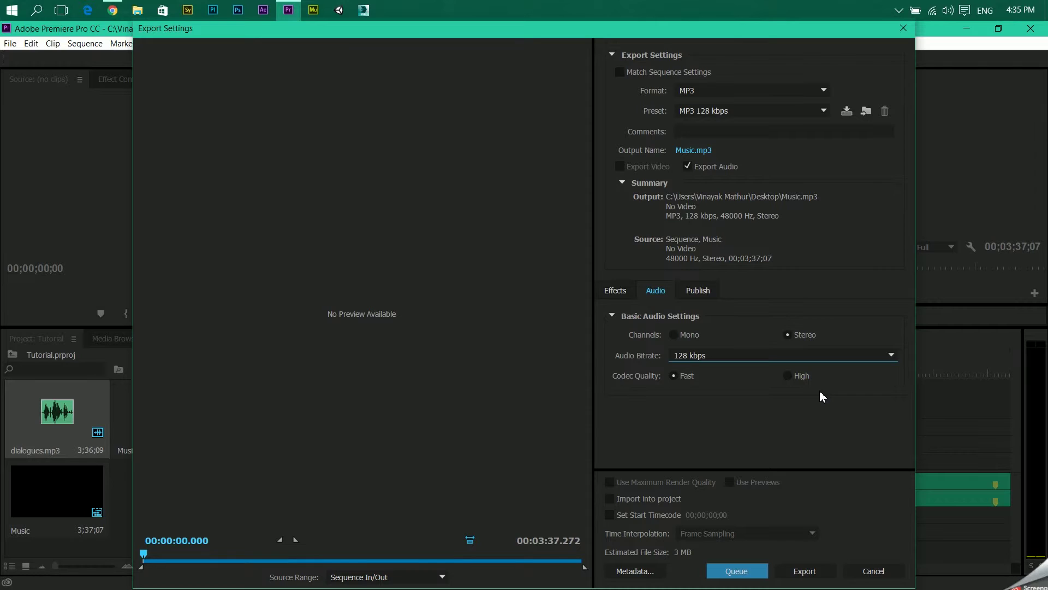
# Export the sequence and let the 128 kbps Music.mp3 encoding finish.
pyautogui.click(743, 572)
pyautogui.click(828, 569)
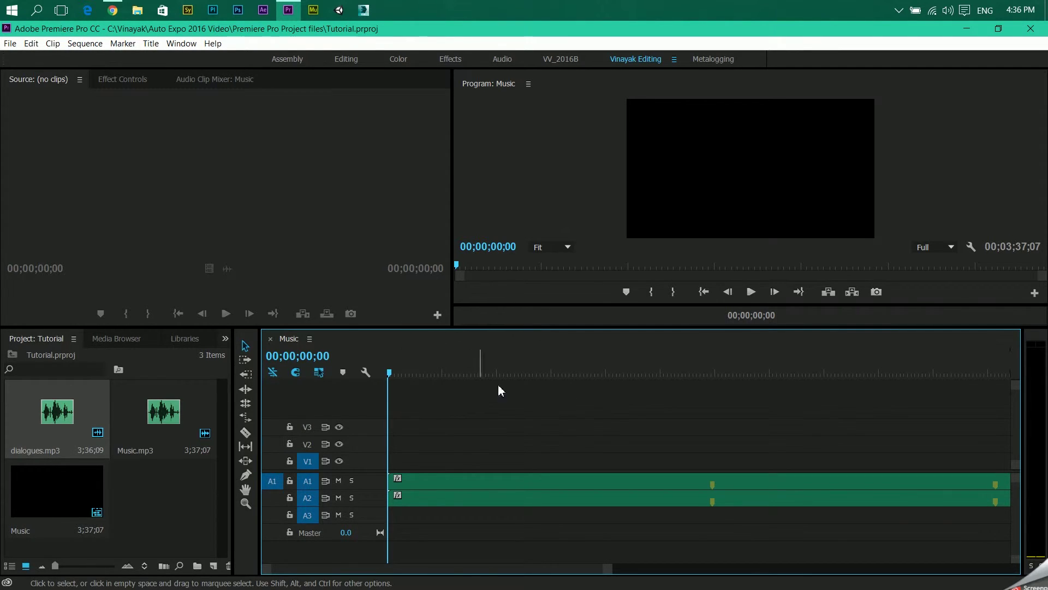
# Minimize Premiere, play the exported 3.40 MB Music.mp3 from the desktop, then close the player.
pyautogui.click(967, 30)
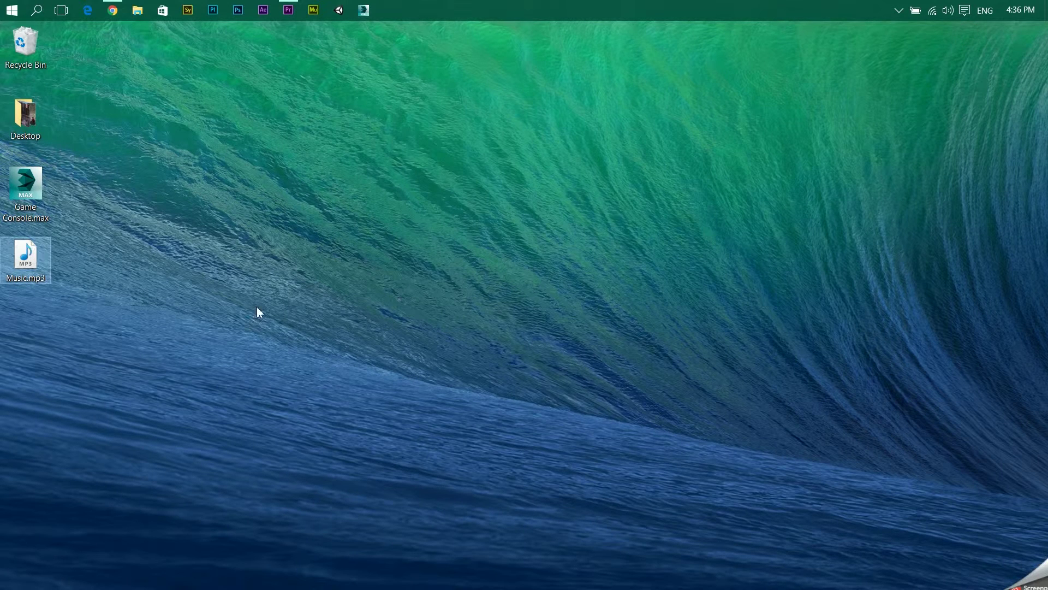
pyautogui.doubleClick(31, 264)
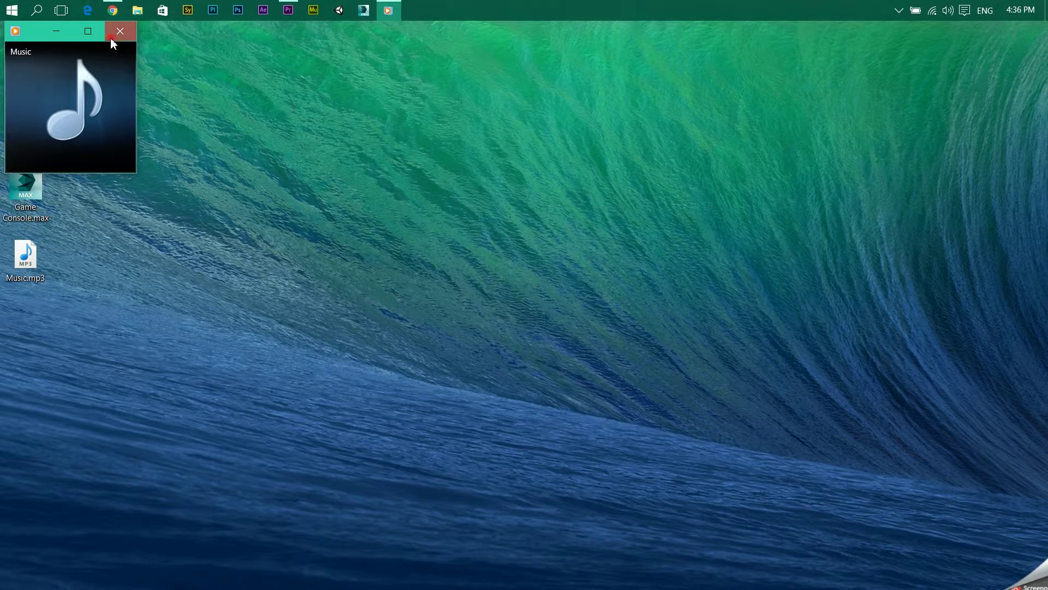
pyautogui.click(112, 40)
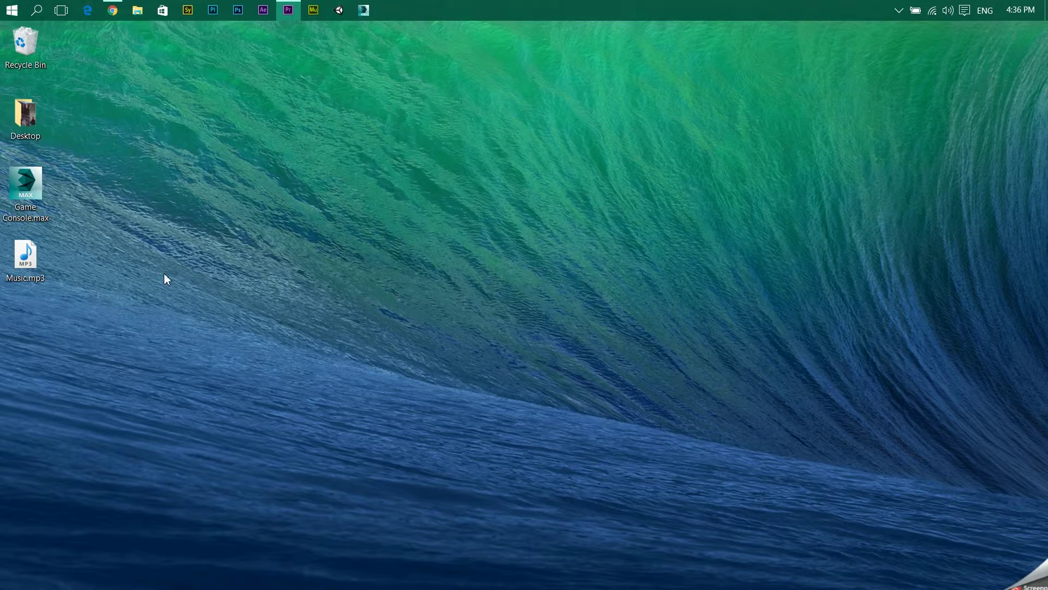
# Restore Premiere and heighten tracks A1 and A2 until both clips show their waveforms.
pyautogui.click(285, 11)
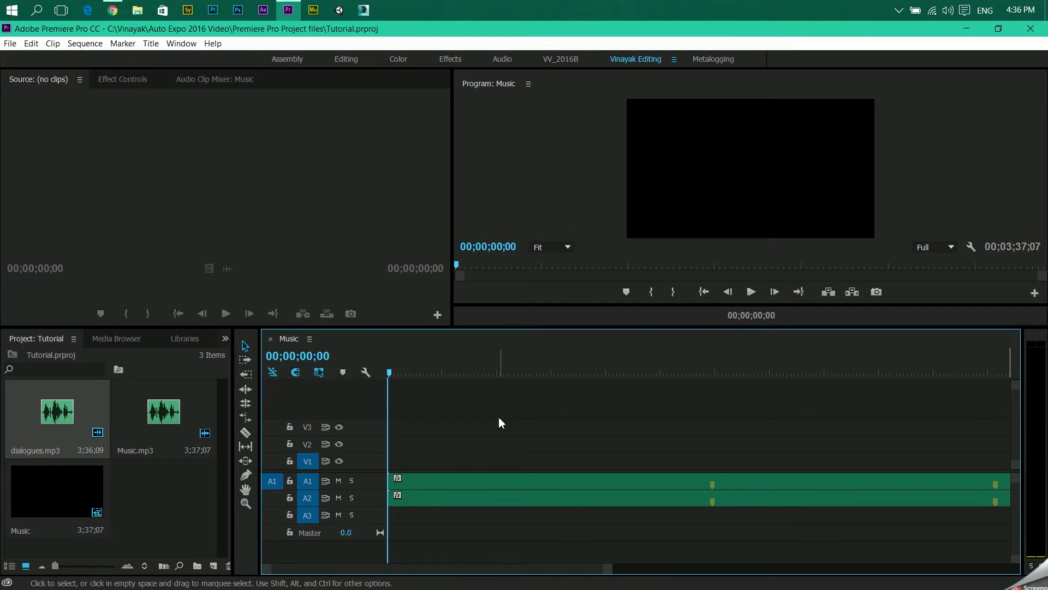
pyautogui.moveTo(374, 488); pyautogui.dragTo(372, 534)
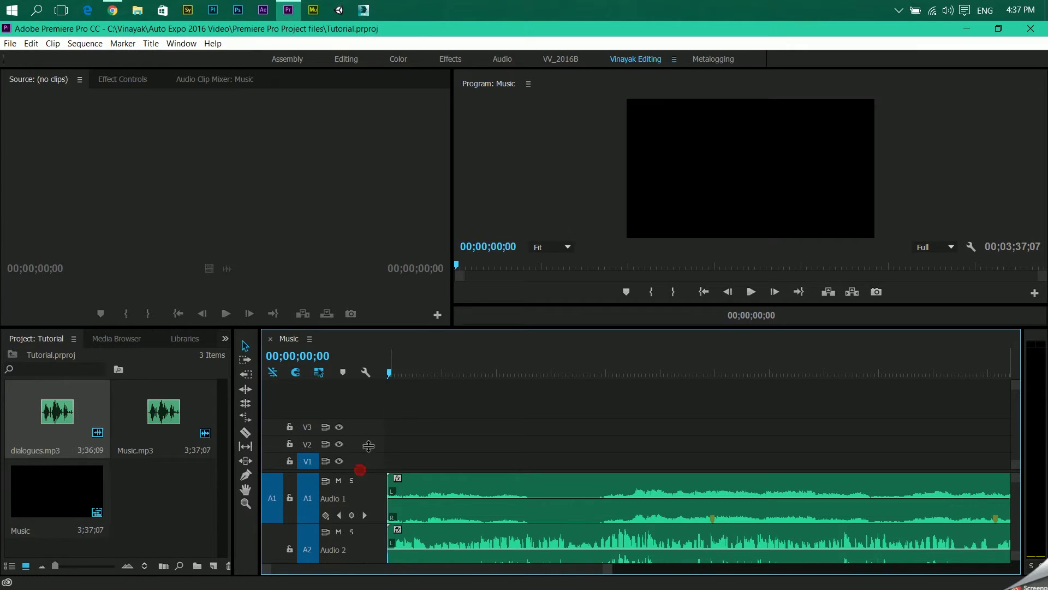
# Mute Audio 2 and play the Music sequence to 00;00;09;26 with only Audio 1 audible.
pyautogui.scroll(-3, 383, 447)
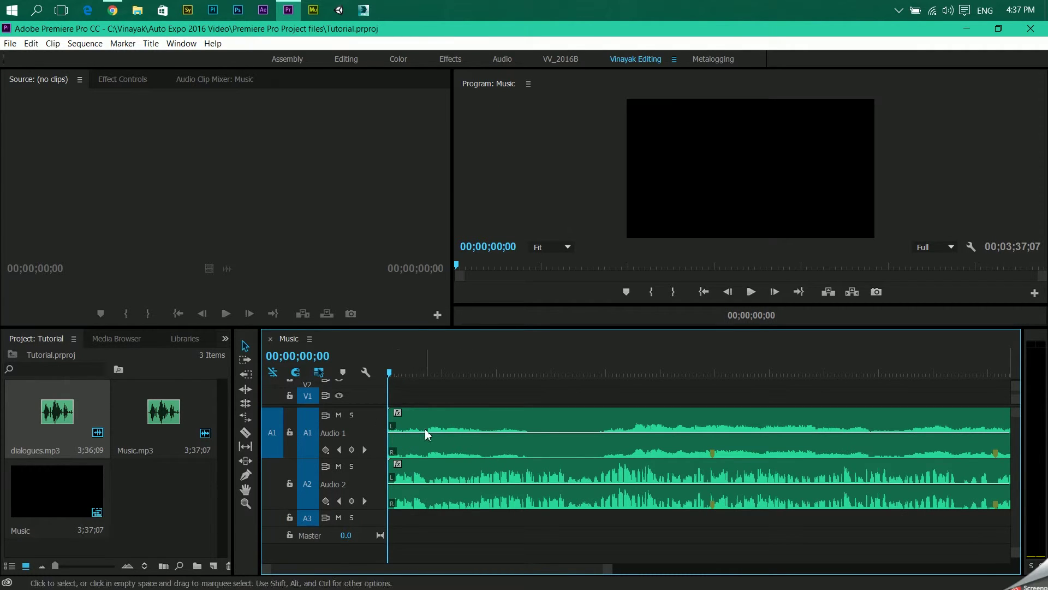
pyautogui.click(183, 431)
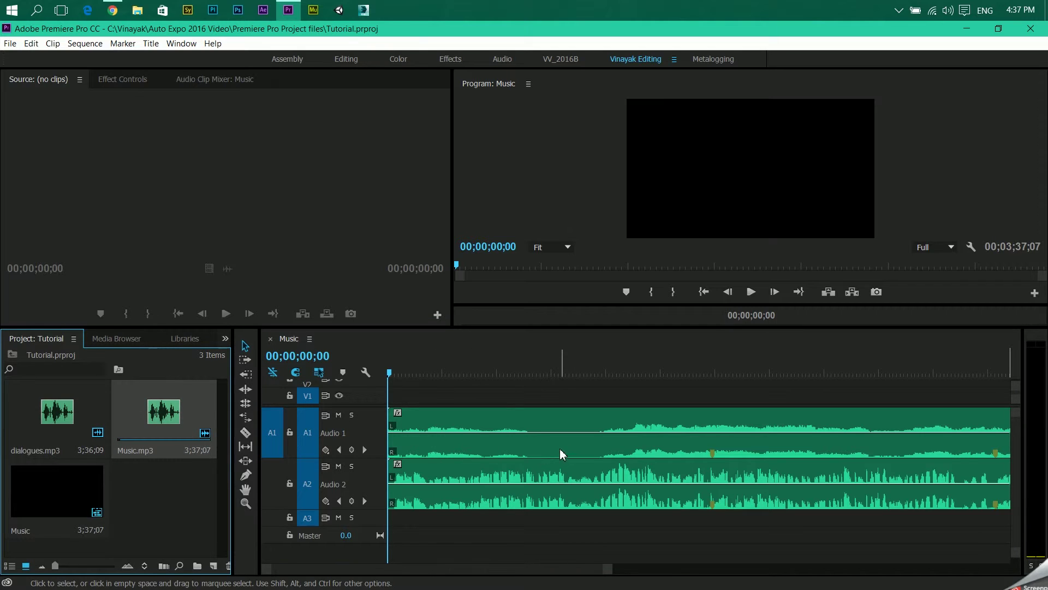
pyautogui.click(75, 407)
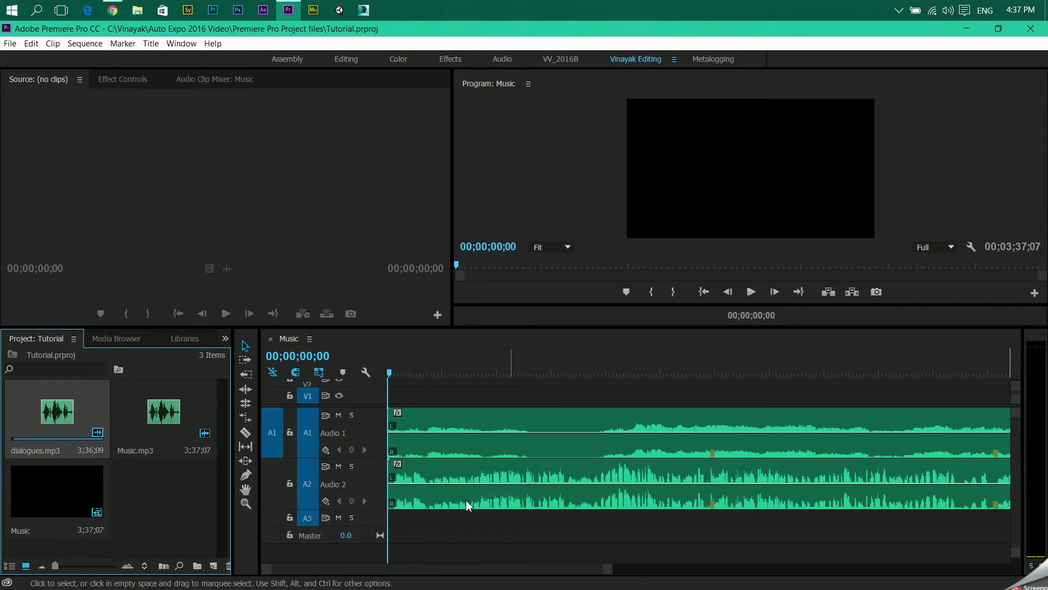
pyautogui.click(339, 468)
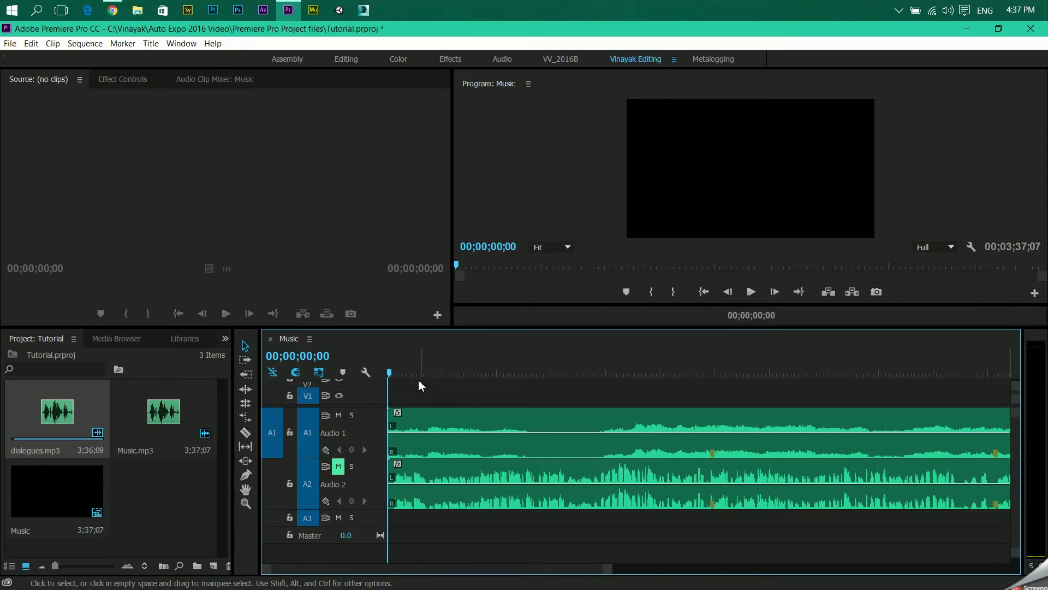
pyautogui.press('space')
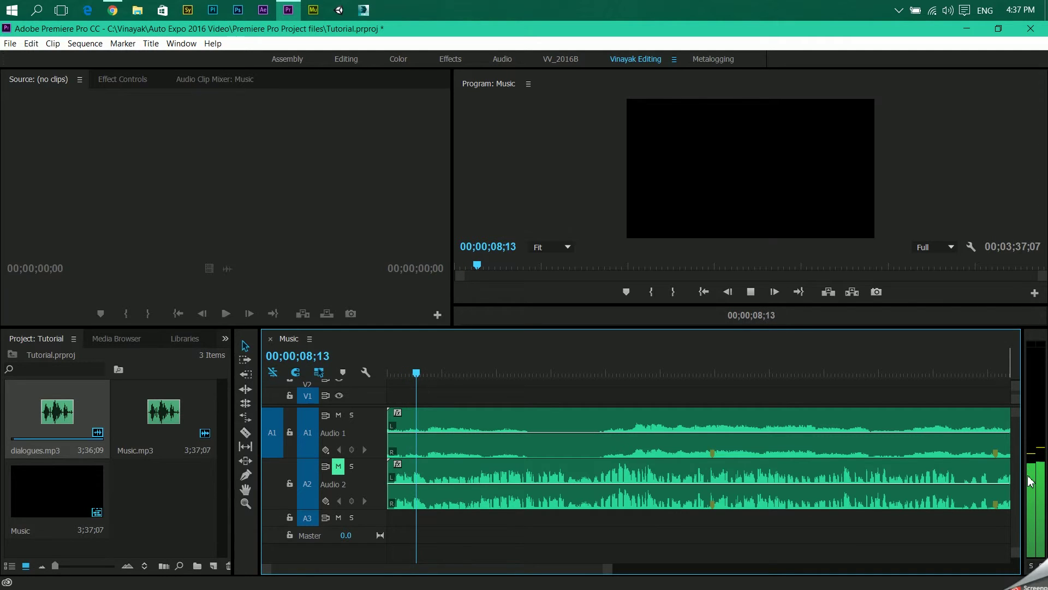
pyautogui.press('space')
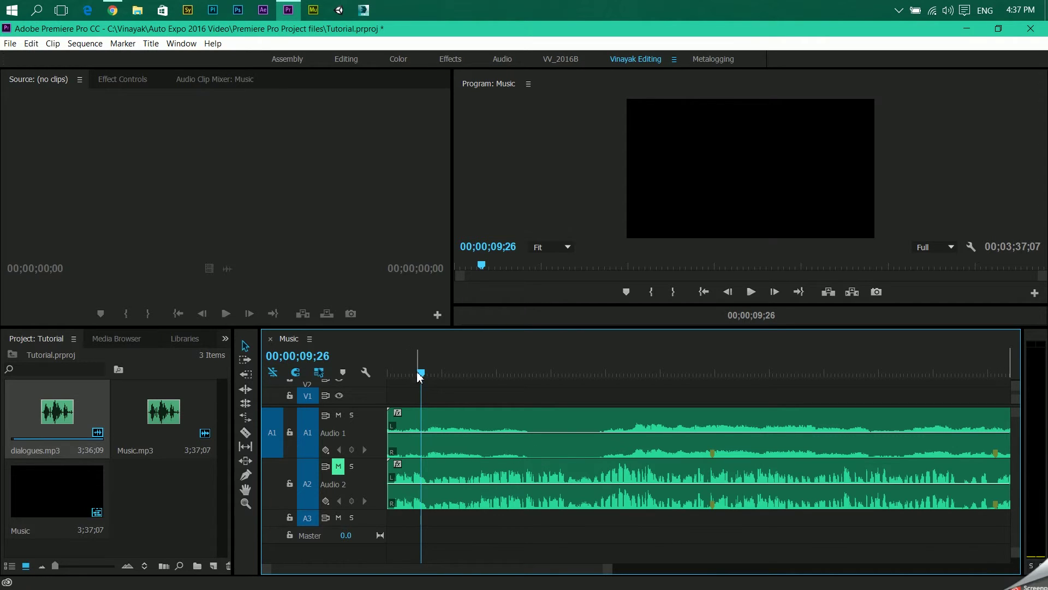
# Rewind to 00;00;00;00, delete the Audio 2 clip, and drop a fresh dialogues.mp3 onto Audio 2.
pyautogui.moveTo(421, 373); pyautogui.dragTo(367, 375)
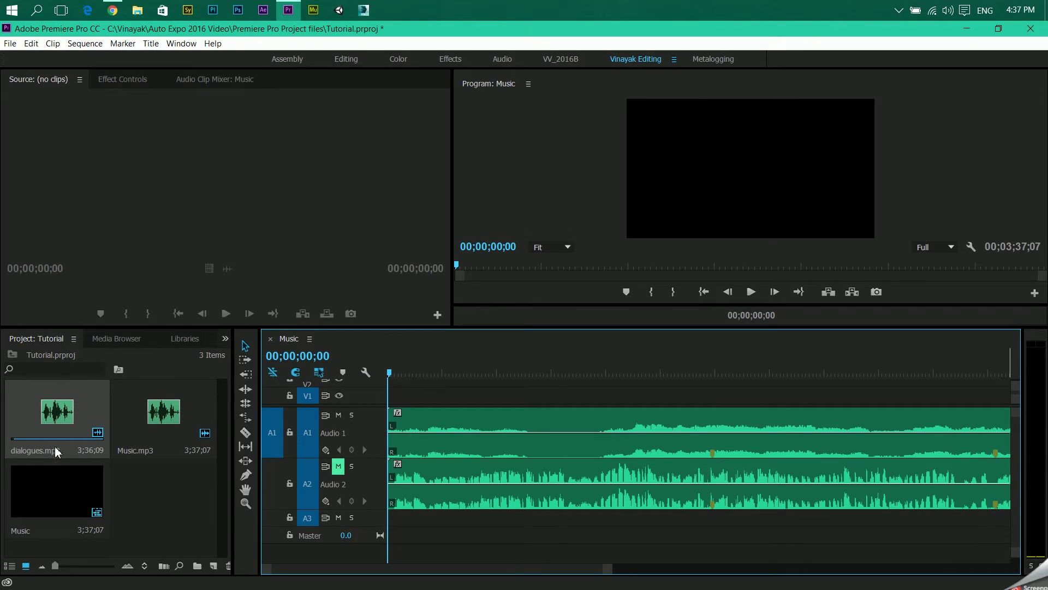
pyautogui.click(61, 424)
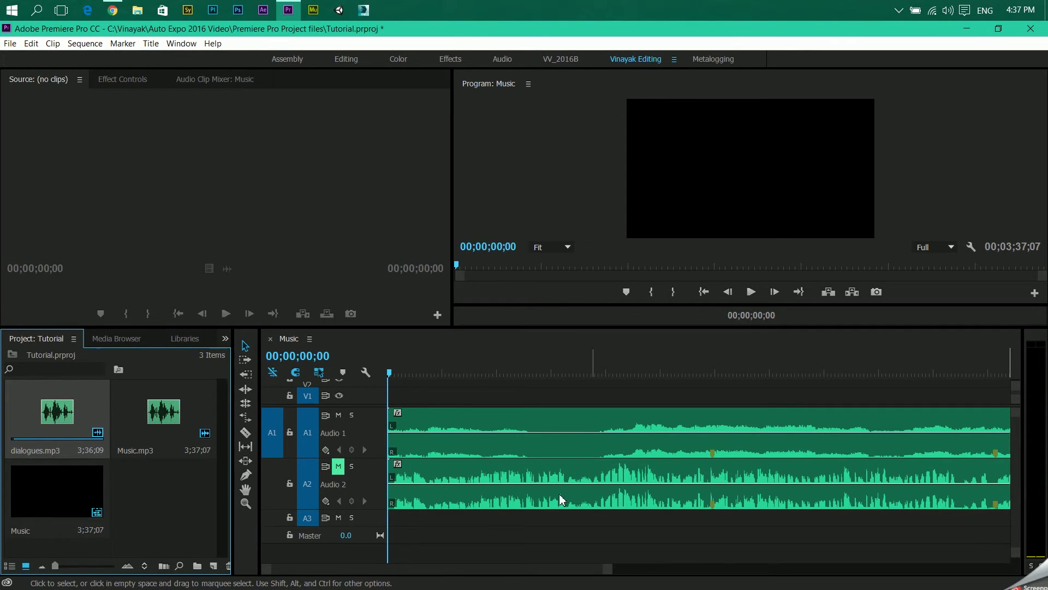
pyautogui.click(505, 494)
pyautogui.moveTo(505, 494); pyautogui.dragTo(239, 523)
pyautogui.press('Delete')
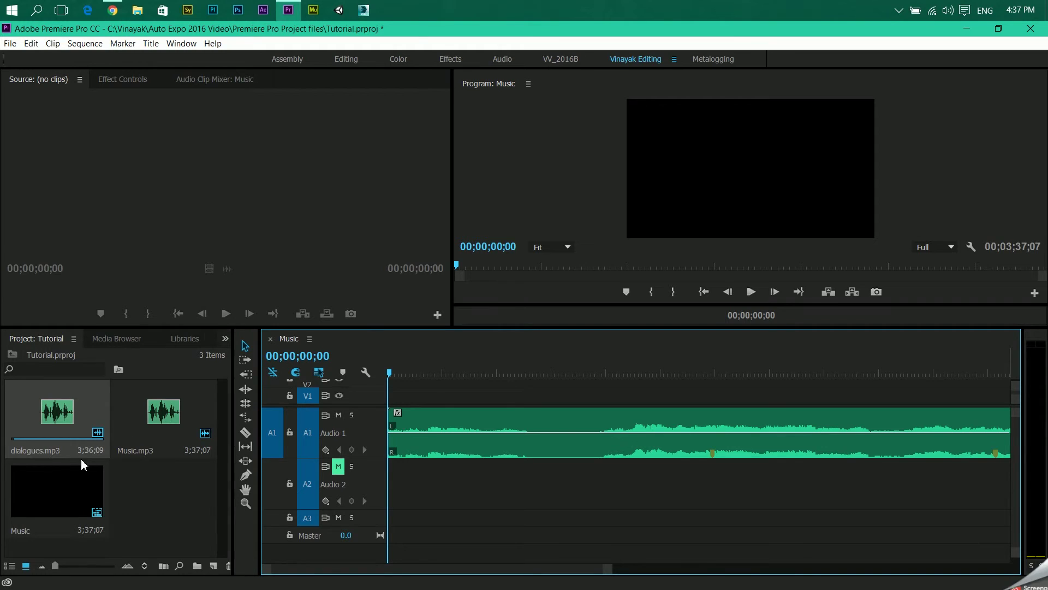
pyautogui.click(54, 414)
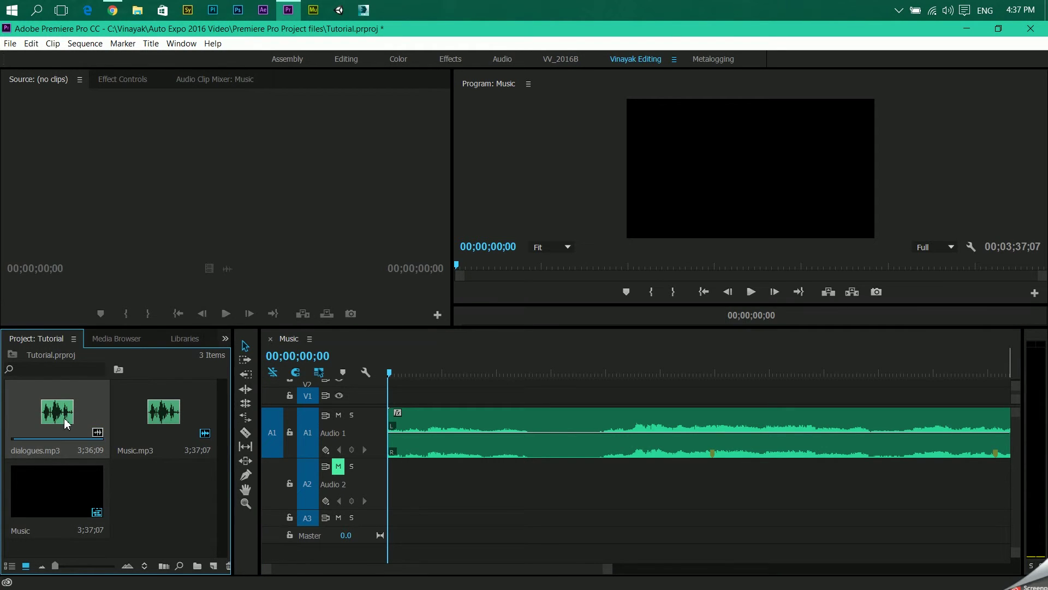
pyautogui.moveTo(64, 418); pyautogui.dragTo(376, 470)
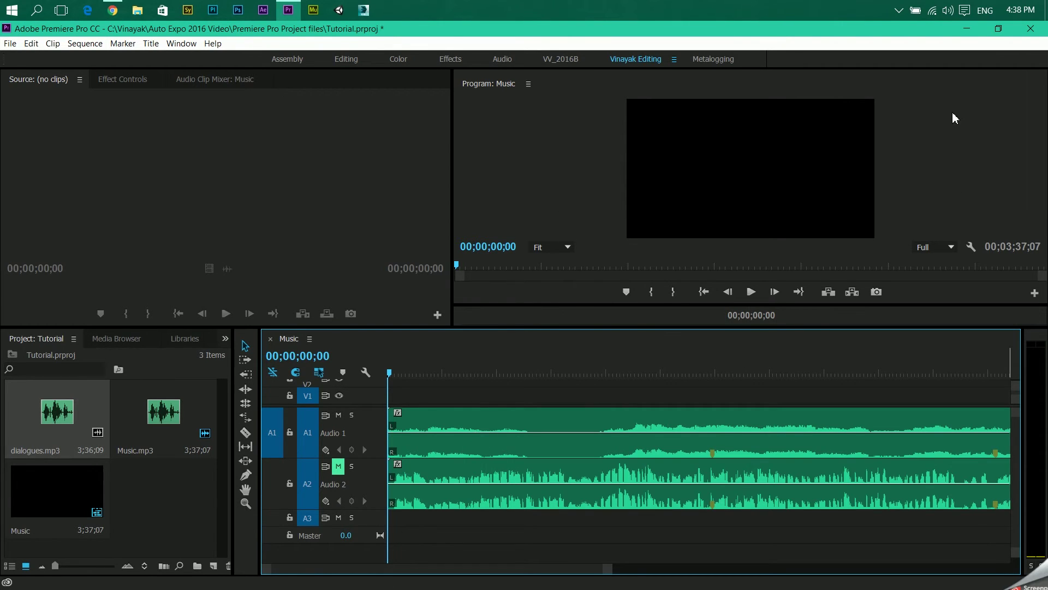
# Minimize Premiere and replay the exported Music.mp3 from the desktop in Media Player.
pyautogui.click(967, 30)
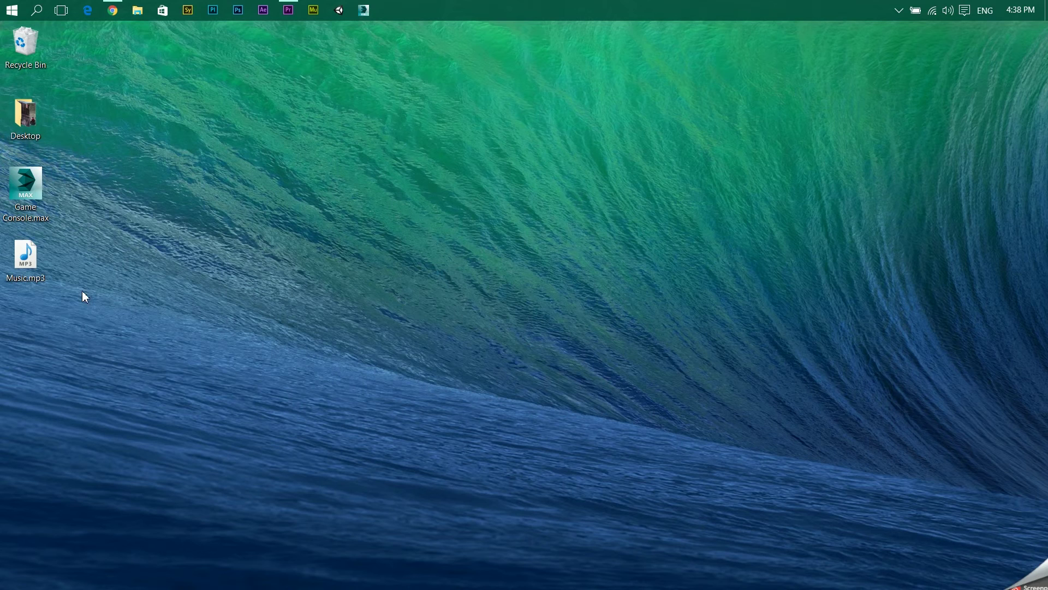
pyautogui.click(24, 254)
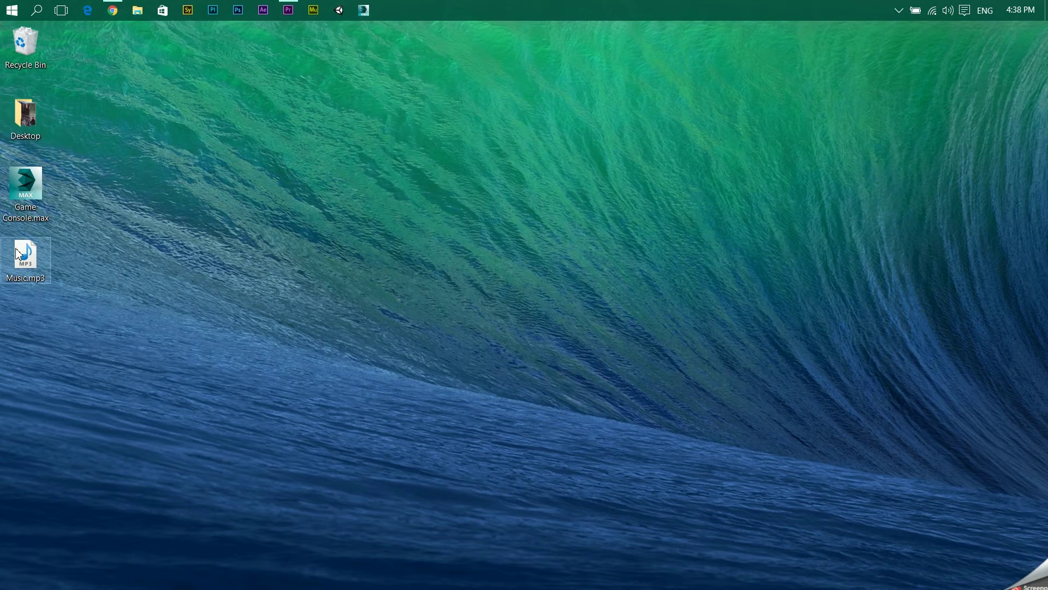
pyautogui.moveTo(24, 265); pyautogui.dragTo(131, 259)
pyautogui.click(197, 281)
pyautogui.click(39, 228)
pyautogui.doubleClick(27, 274)
# Return to the Tutorial project's Music sequence in Premiere from the taskbar.
pyautogui.click(289, 10)
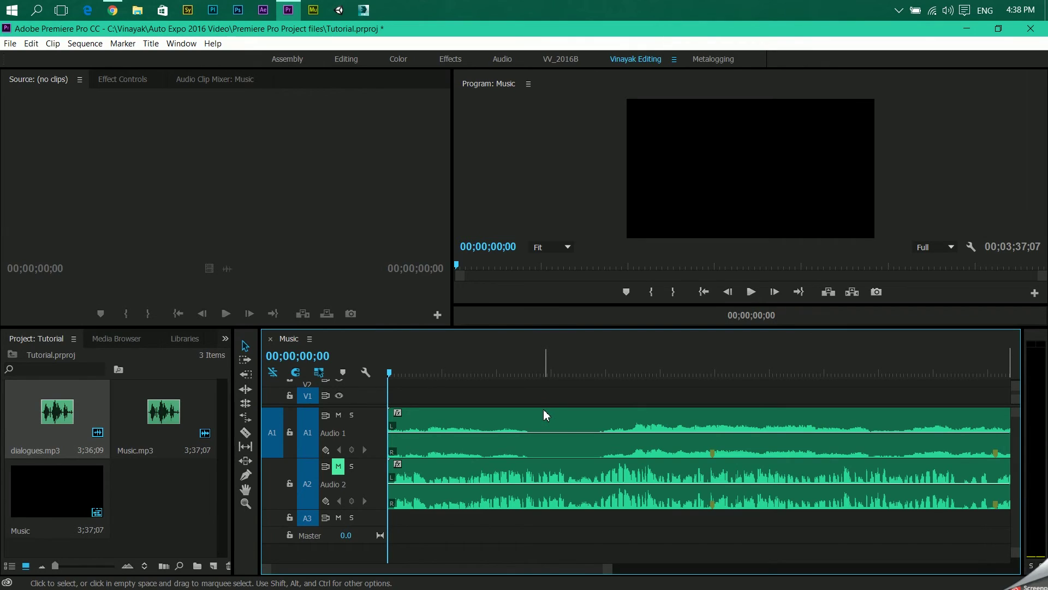